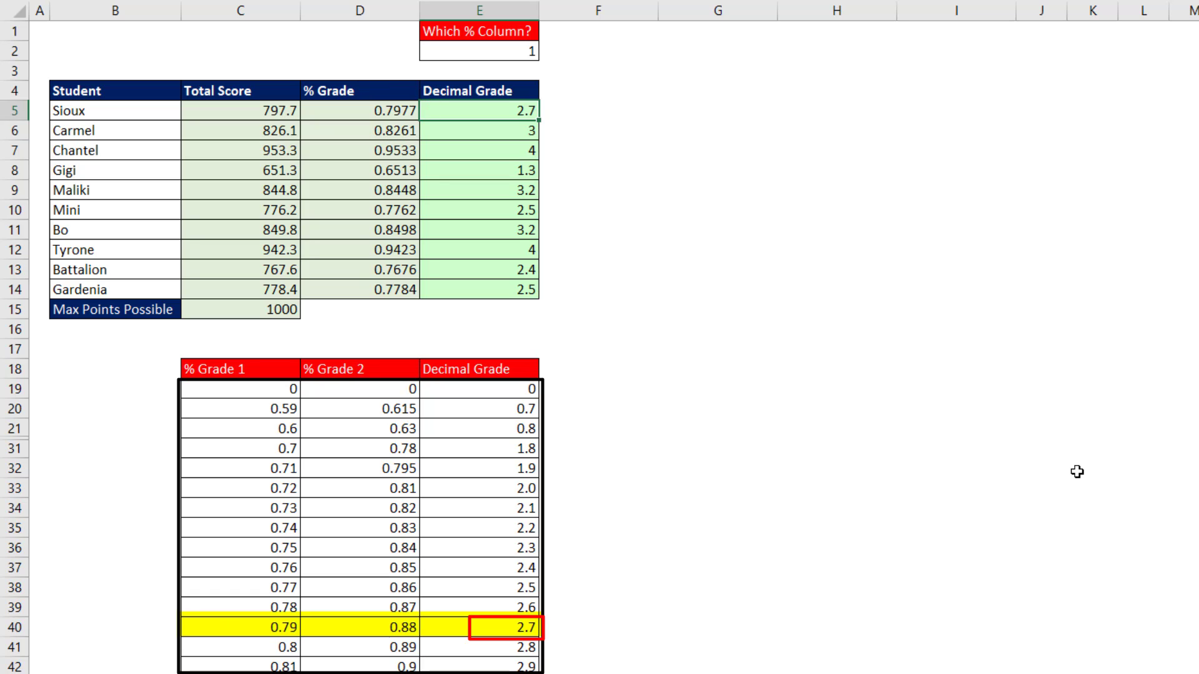
# Switch the Which % Column? selection in E2 to the second percentage grade column
pyautogui.click(531, 52)
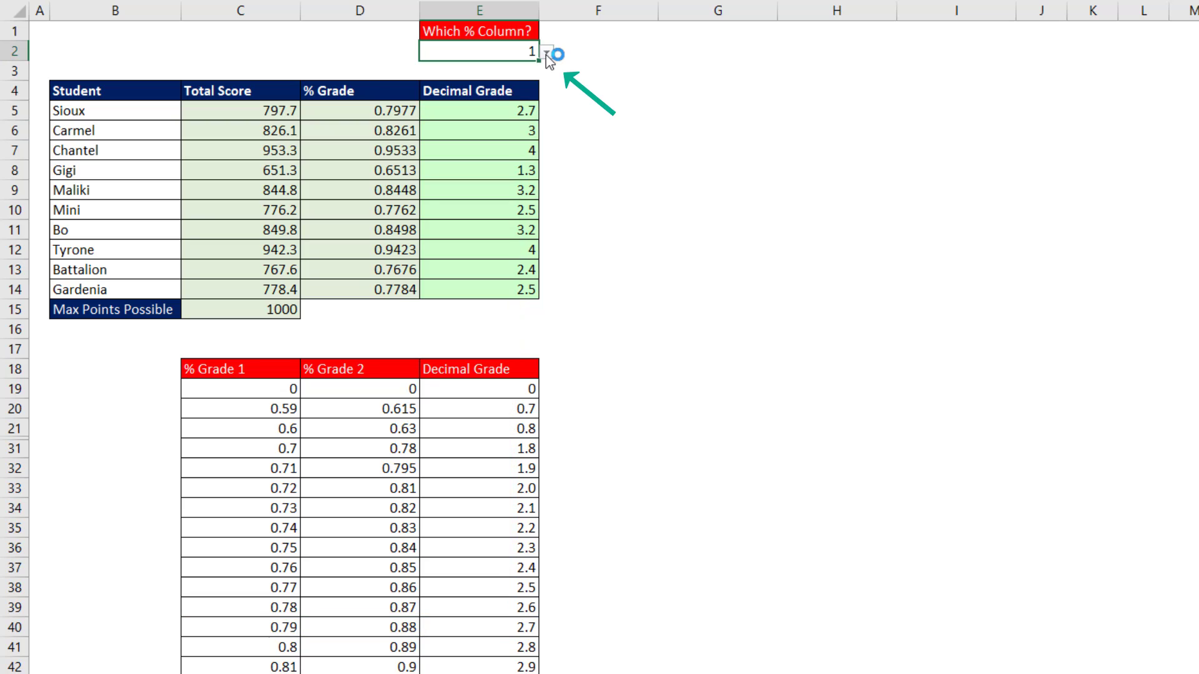
pyautogui.click(546, 51)
pyautogui.click(462, 81)
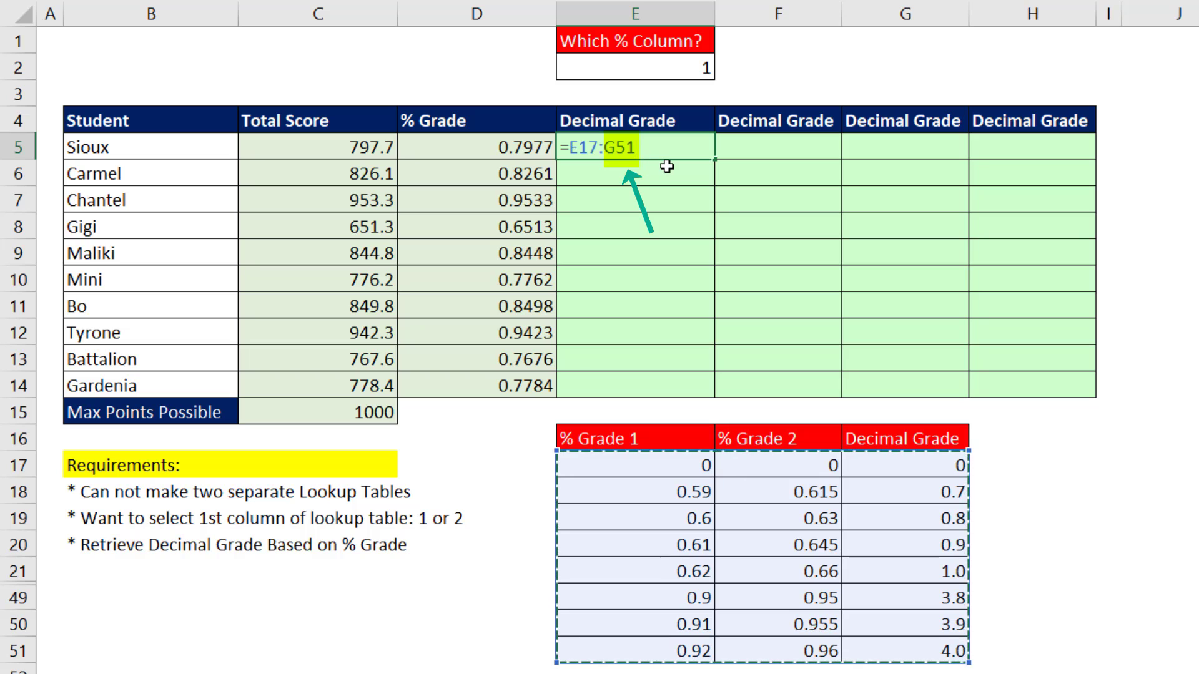
# Build the variable range formula =INDEX(E17:F17,E2):G51 in Decimal Grade cell E5
pyautogui.moveTo(756, 468)
pyautogui.mouseDown()
pyautogui.moveTo(862, 487)
pyautogui.moveTo(891, 648)
pyautogui.mouseUp()
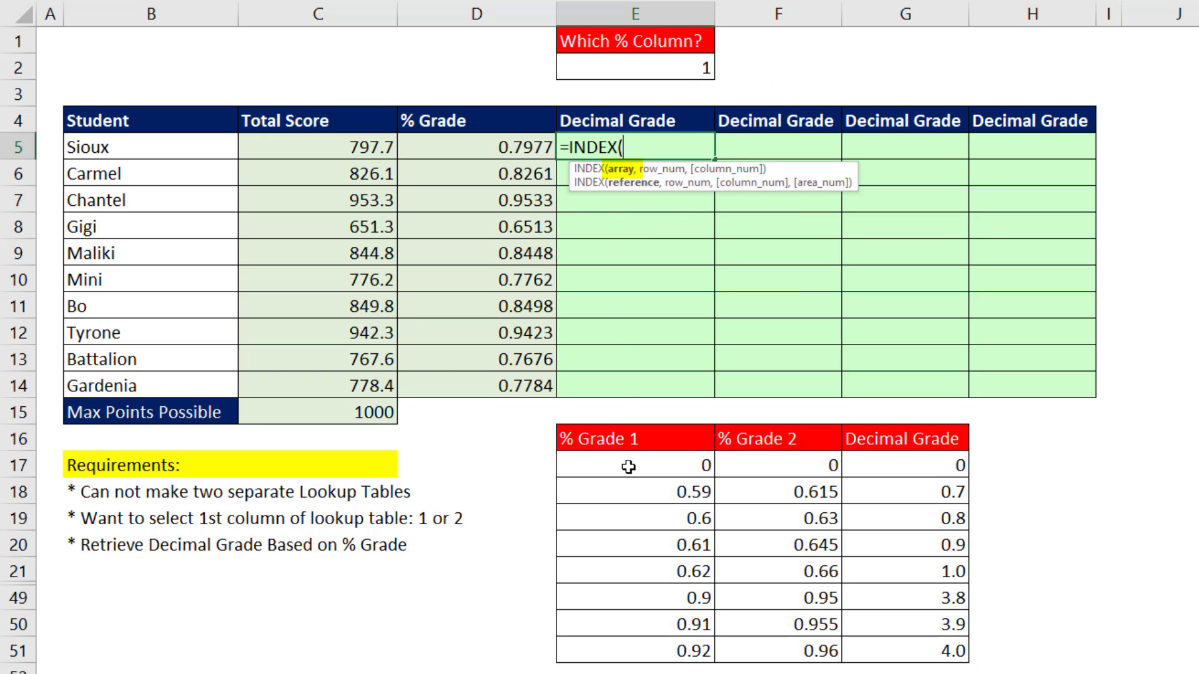
pyautogui.moveTo(628, 467); pyautogui.dragTo(834, 468)
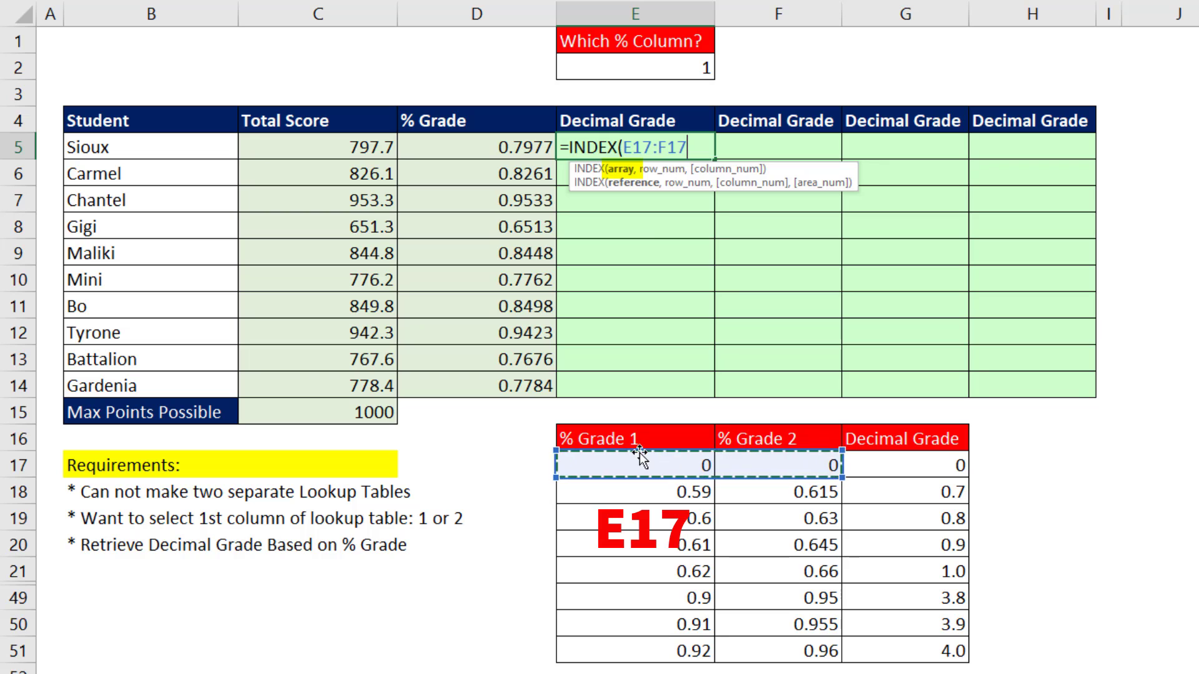
pyautogui.write(',')
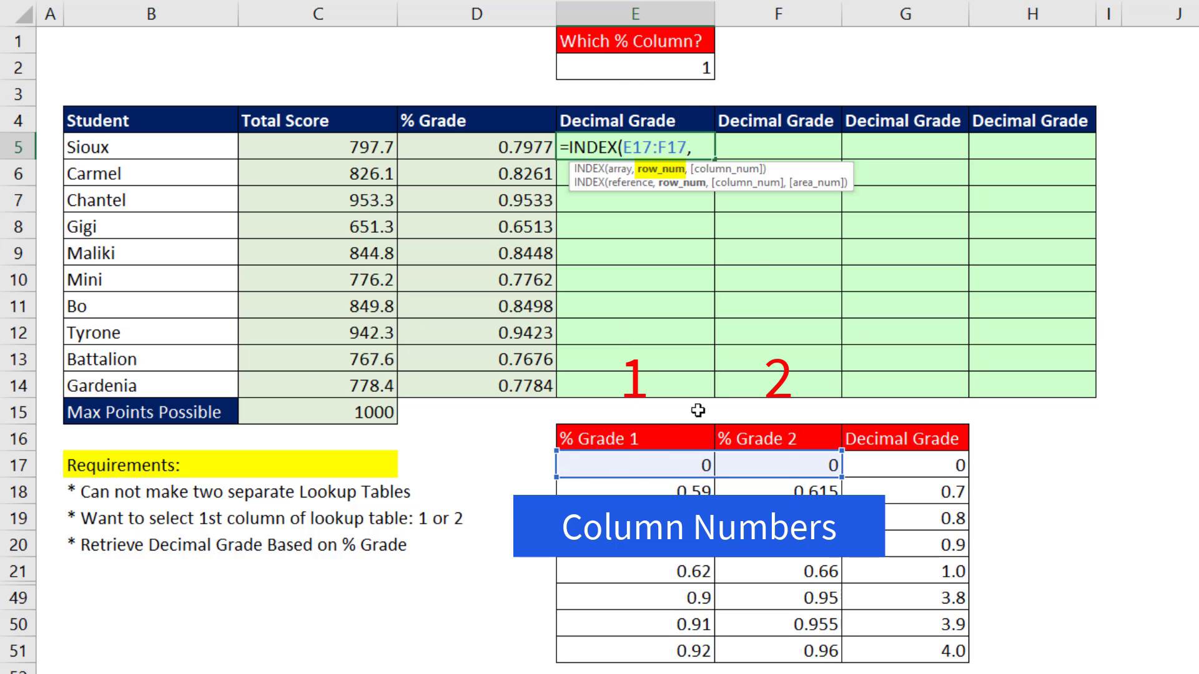
pyautogui.click(643, 69)
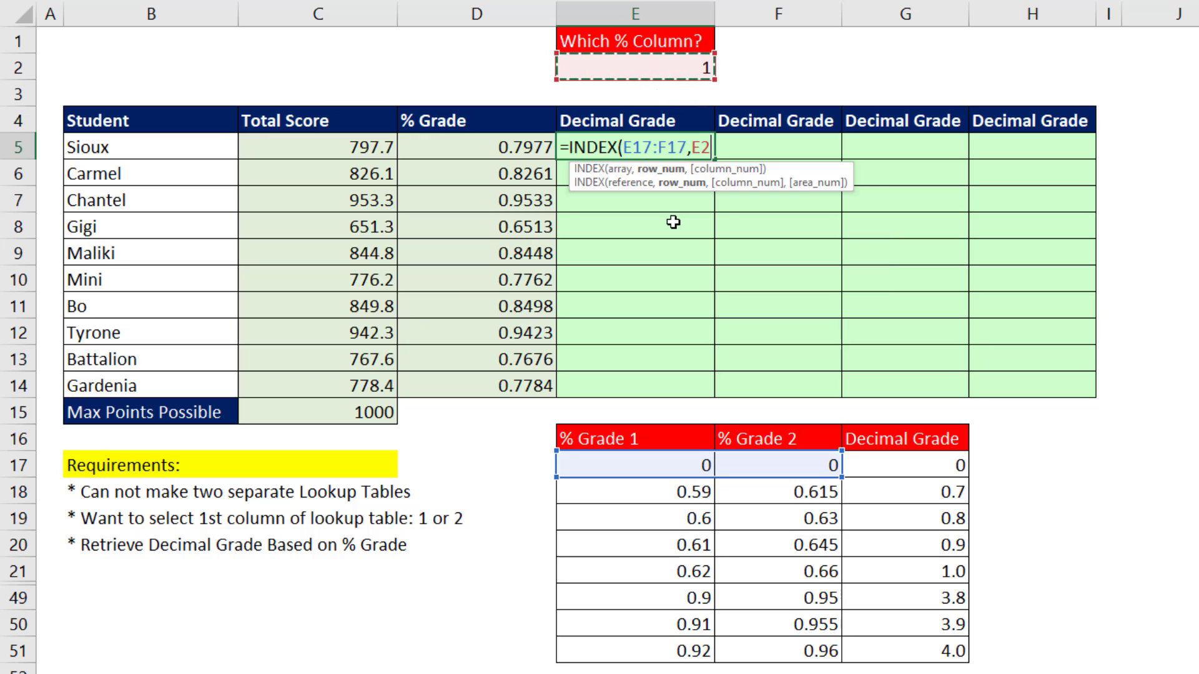
pyautogui.write(')')
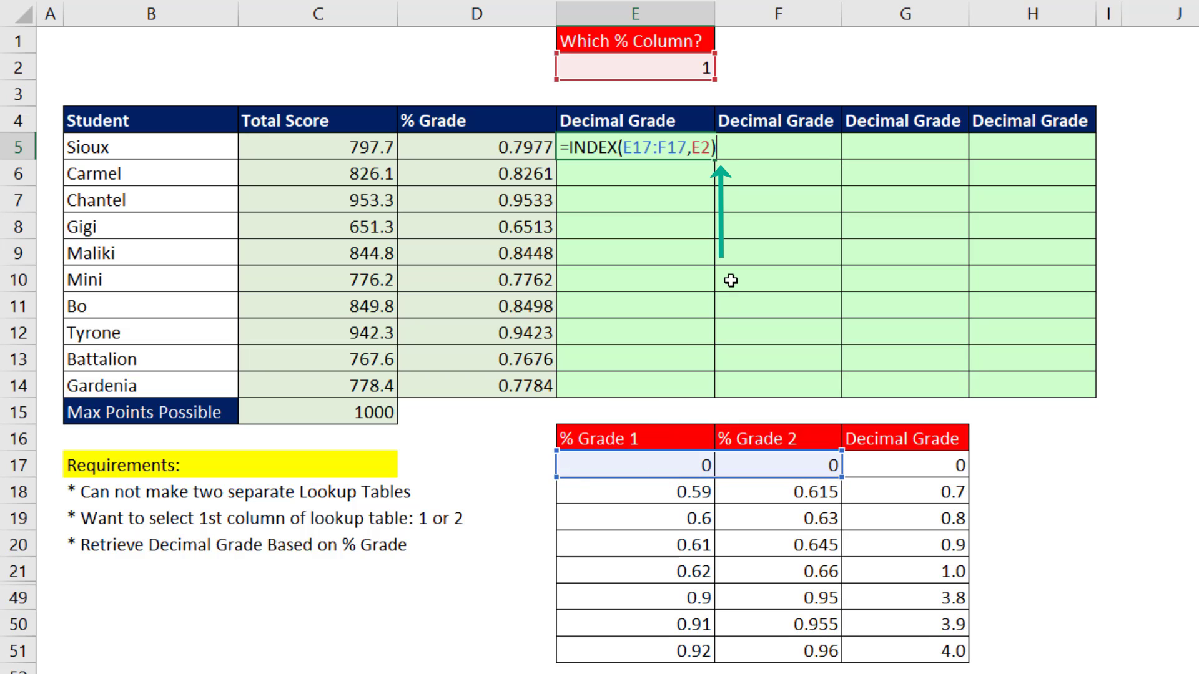
pyautogui.write(':')
pyautogui.click(935, 657)
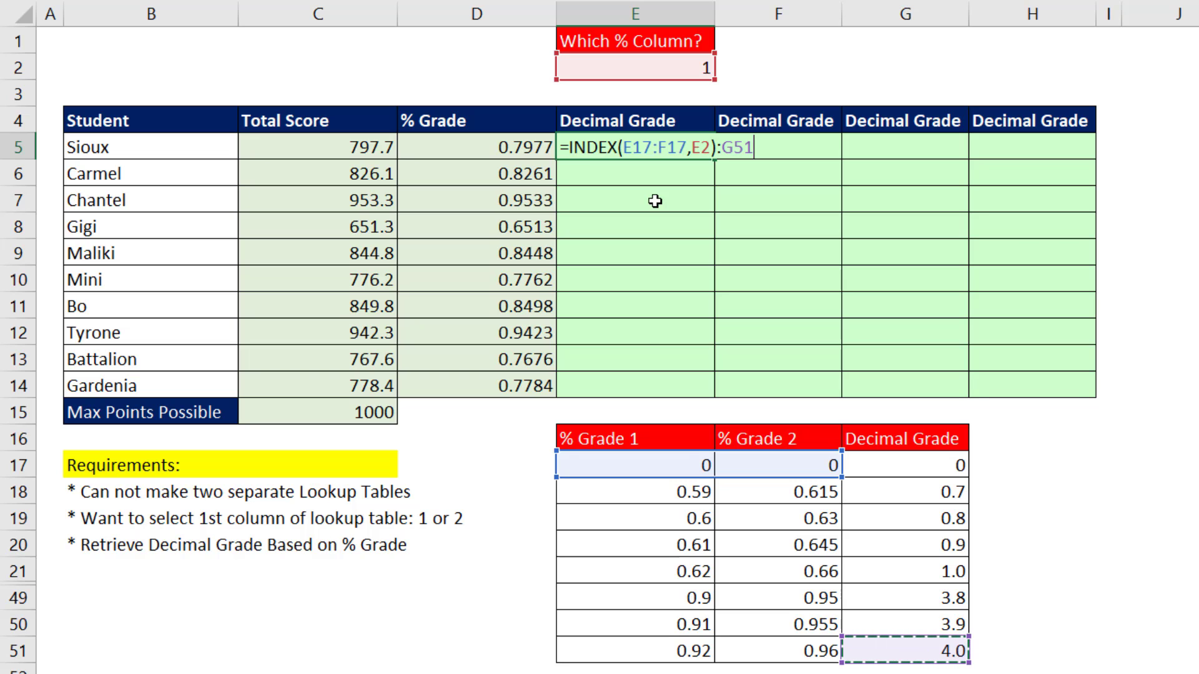
# Evaluate the range formula in E5 with the selector value and with column number 2, undoing each evaluation
pyautogui.press('F9')
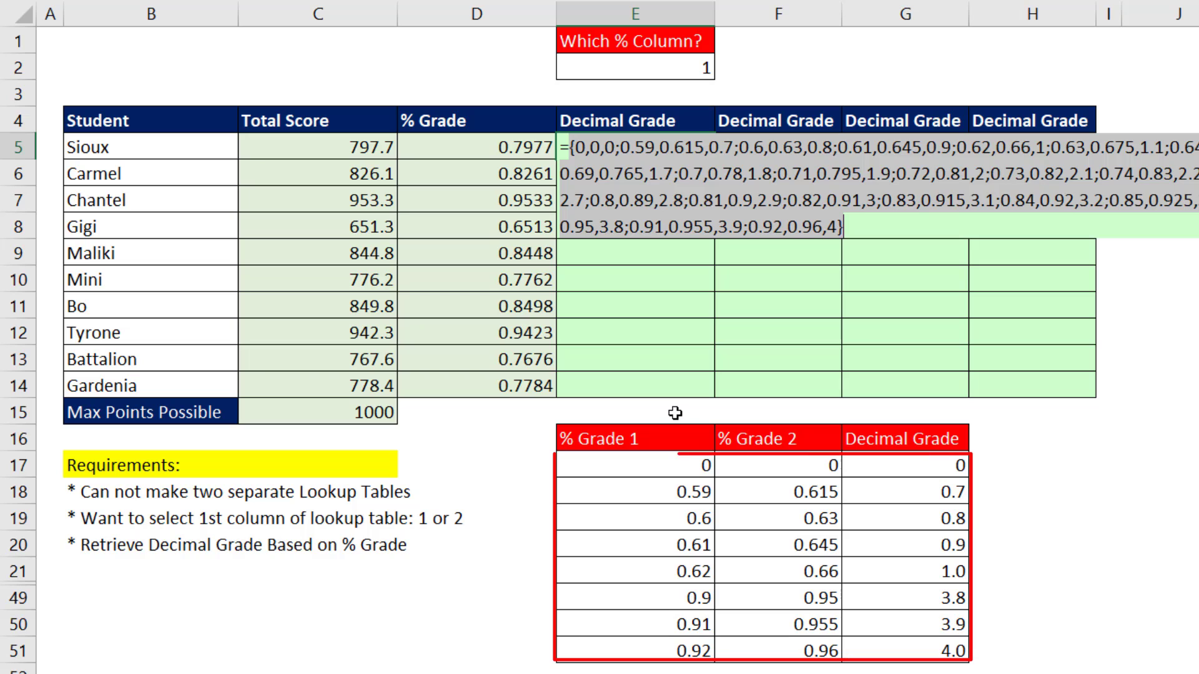
pyautogui.hotkey('ctrl', 'z')
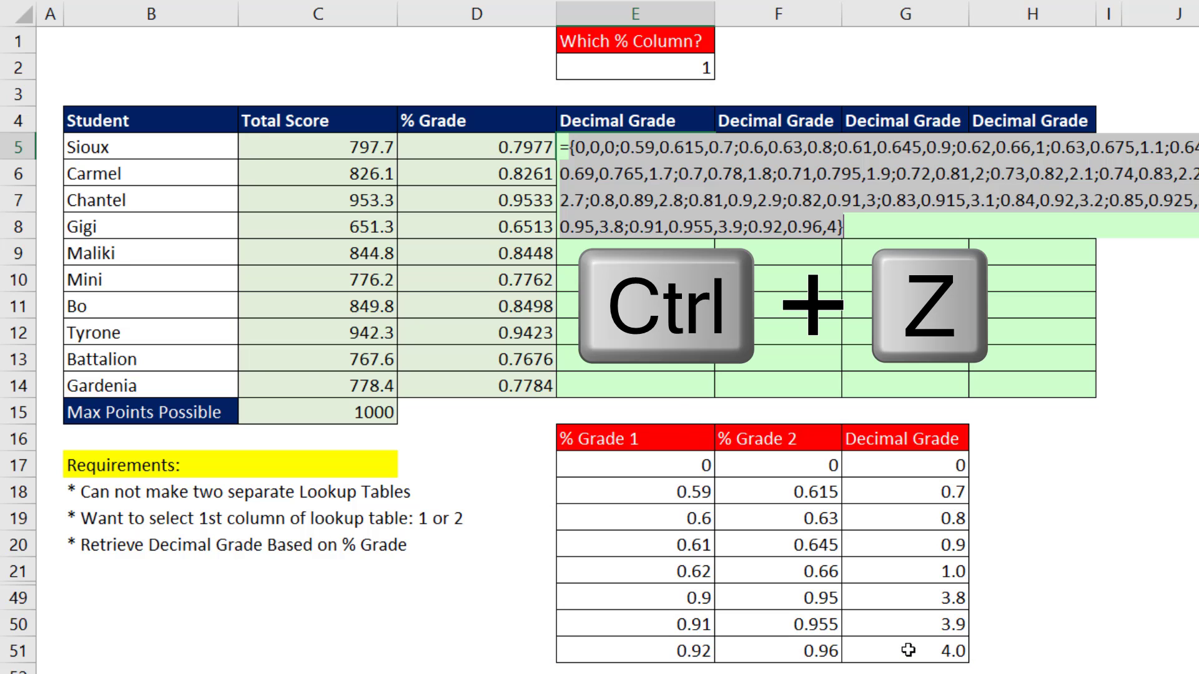
pyautogui.hotkey('ctrl', 'z')
pyautogui.doubleClick(702, 147)
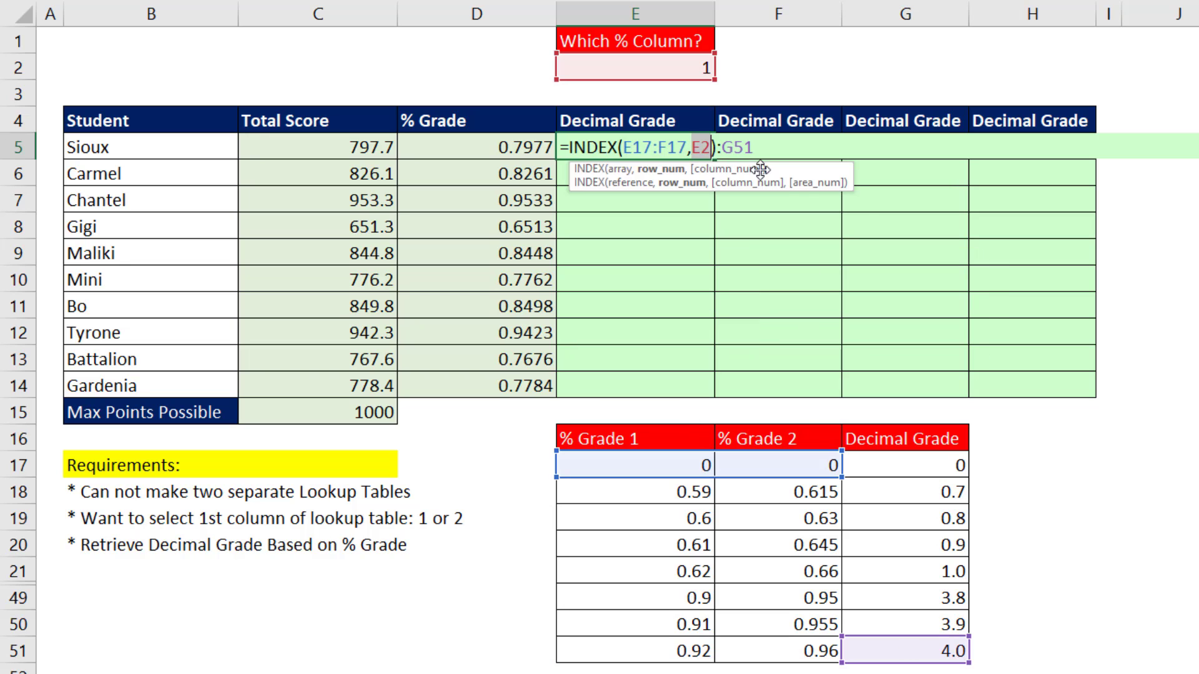
pyautogui.press('F9')
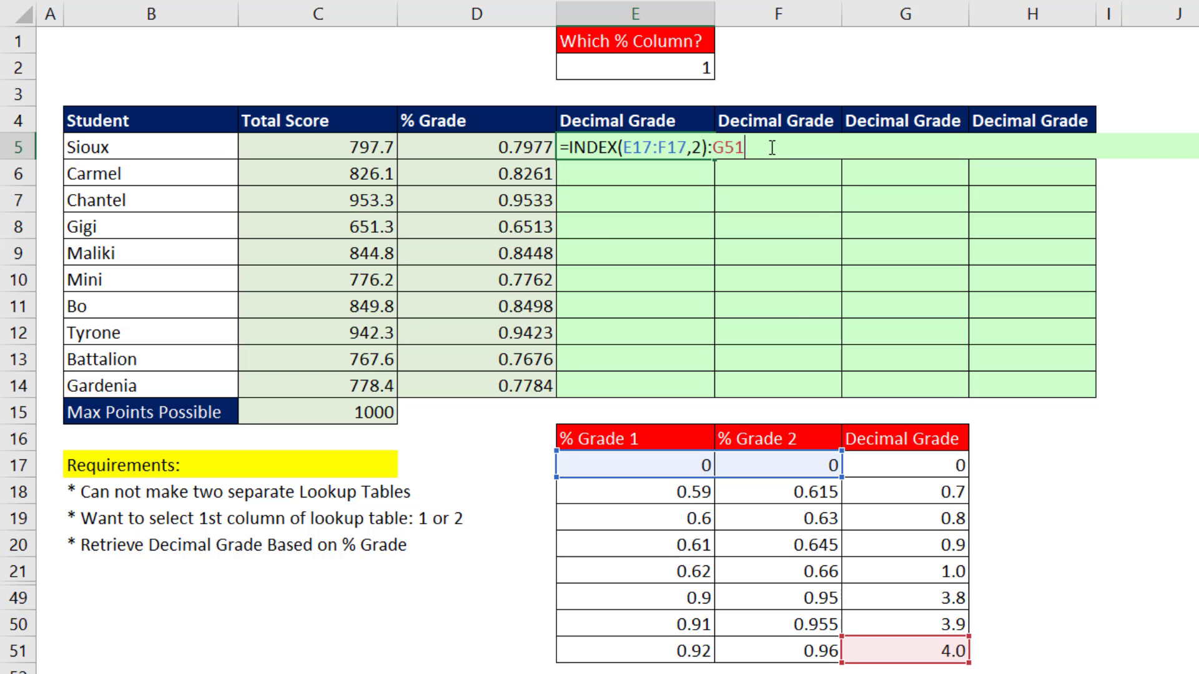
pyautogui.press('F9')
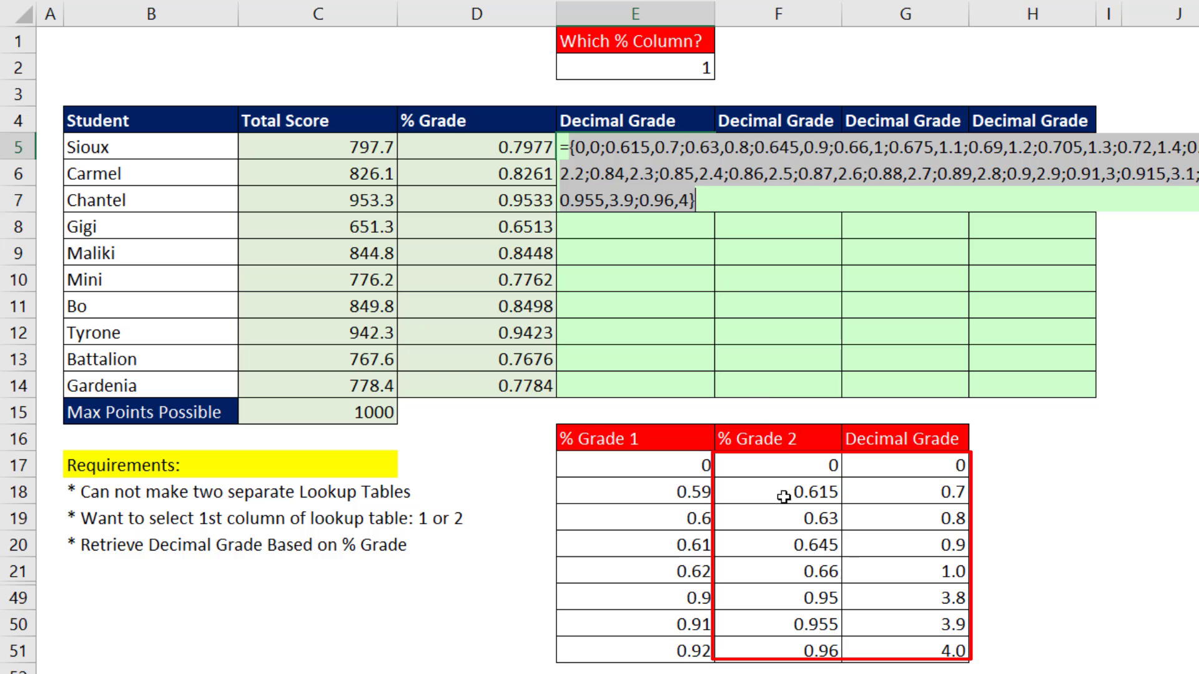
pyautogui.hotkey('ctrl', 'z')
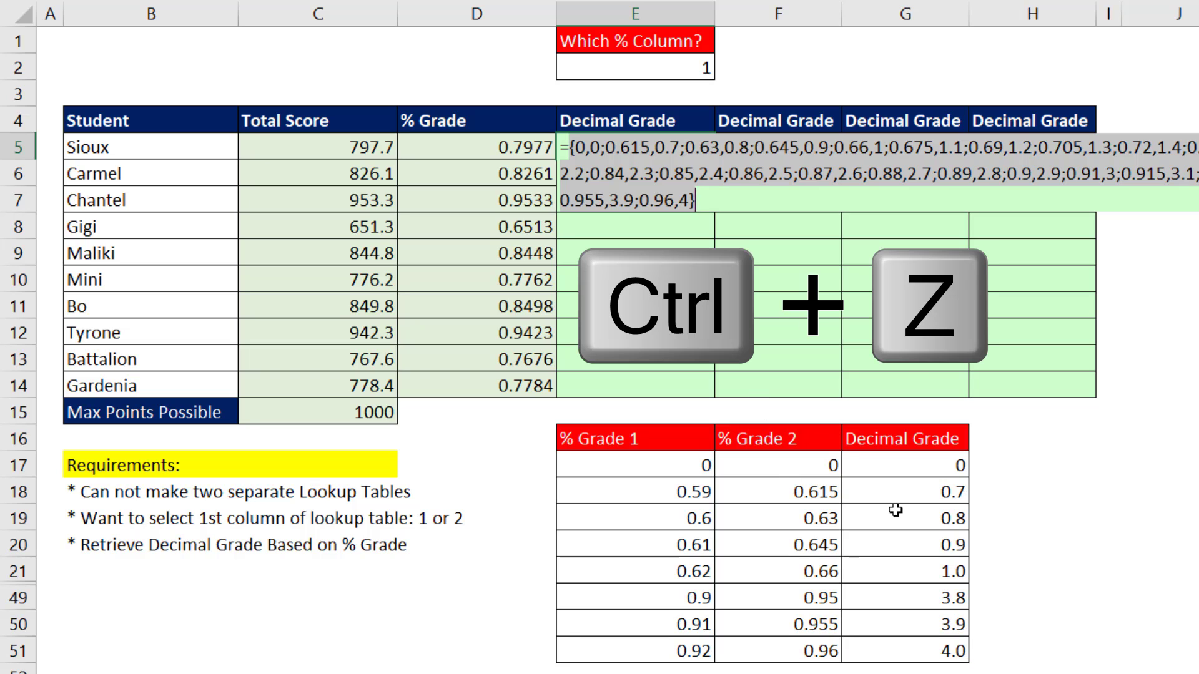
pyautogui.hotkey('ctrl', 'z')
# Make all references in the E5 formula absolute: $E$17:$F$17, $E$2 and $G$51
pyautogui.click(680, 74)
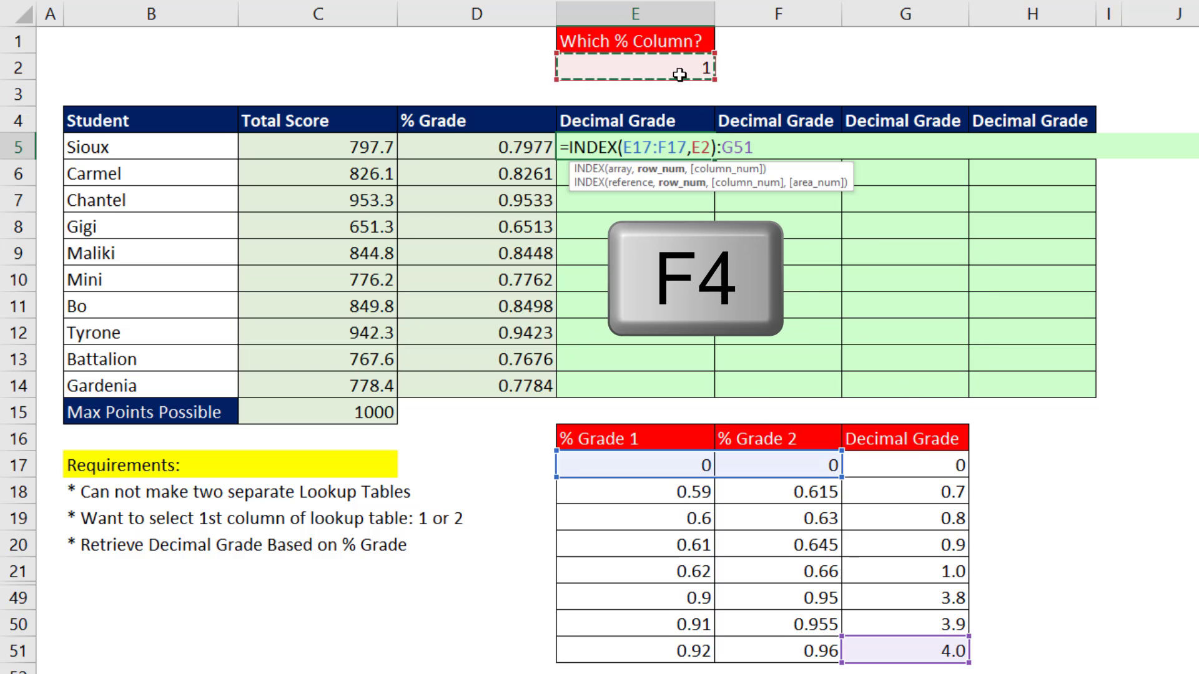
pyautogui.press('F4')
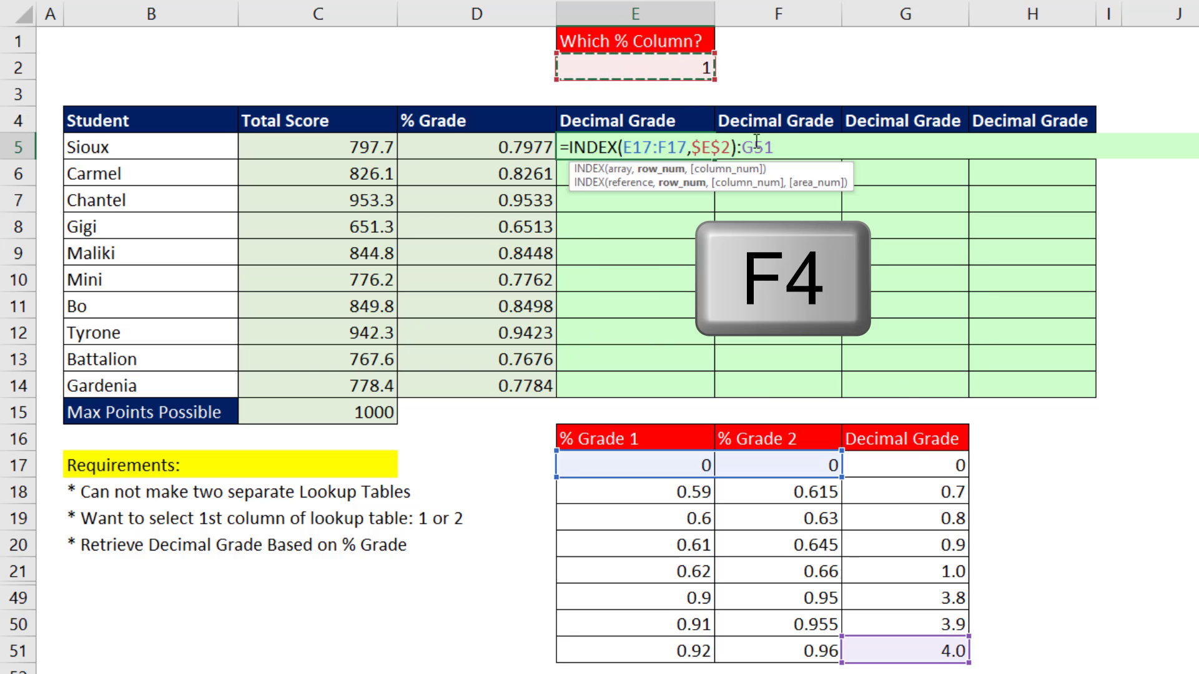
pyautogui.click(757, 141)
pyautogui.press('F4')
pyautogui.click(636, 145)
pyautogui.press('F4')
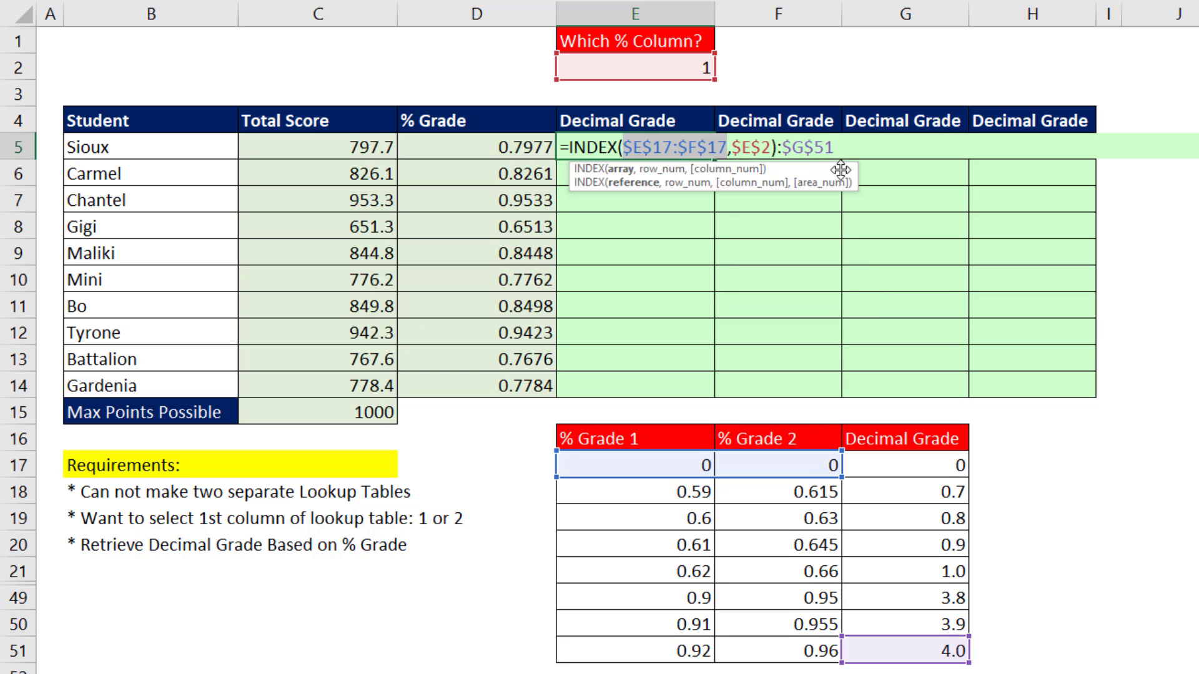
# Wrap the range in LOOKUP with D5 as lookup value, entering =LOOKUP(D5,INDEX($E$17:$F$17,$E$2):$G$51) in E5
pyautogui.click(570, 149)
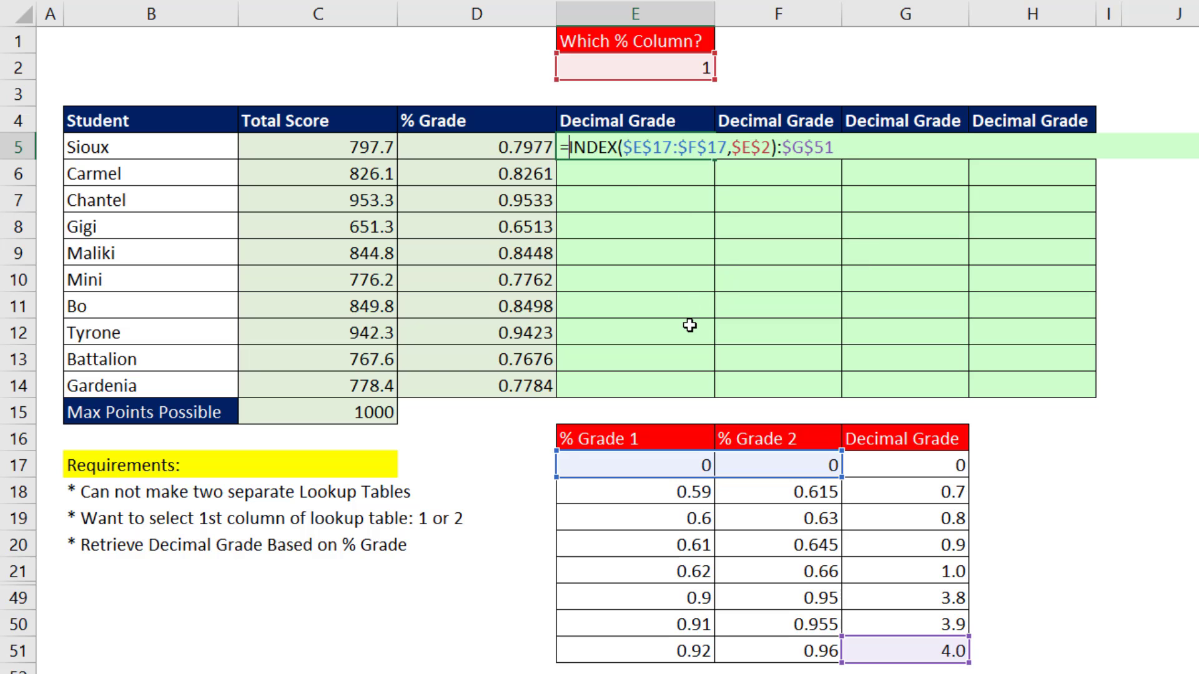
pyautogui.write('loo')
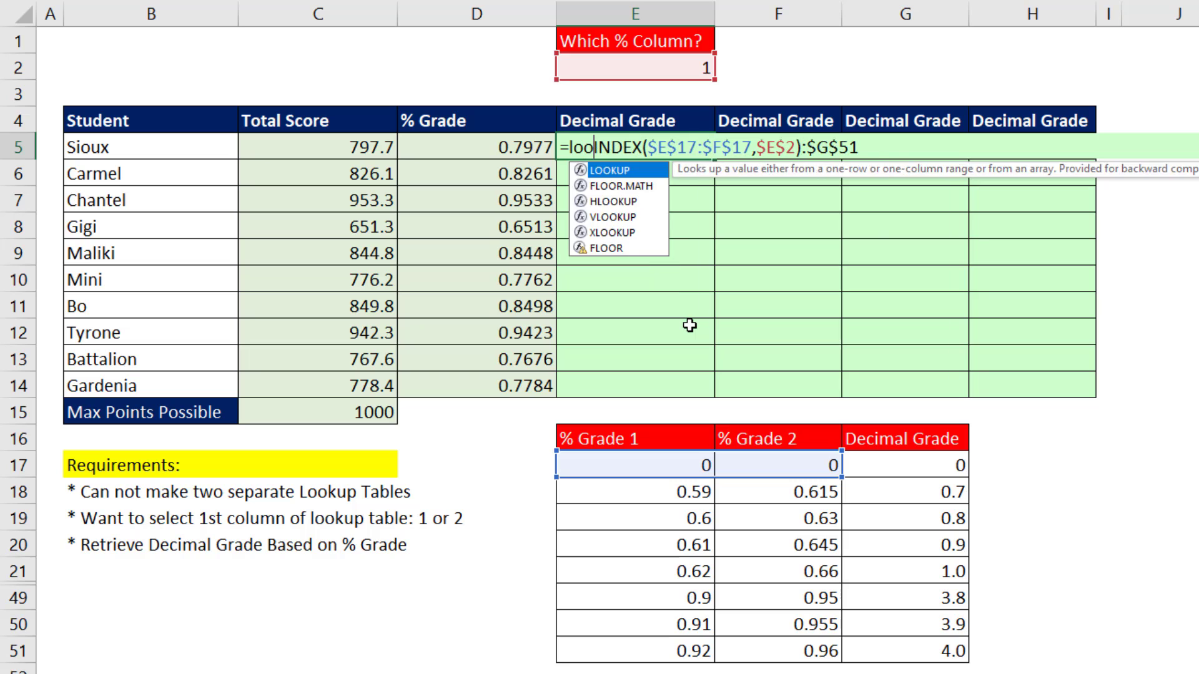
pyautogui.press('Tab')
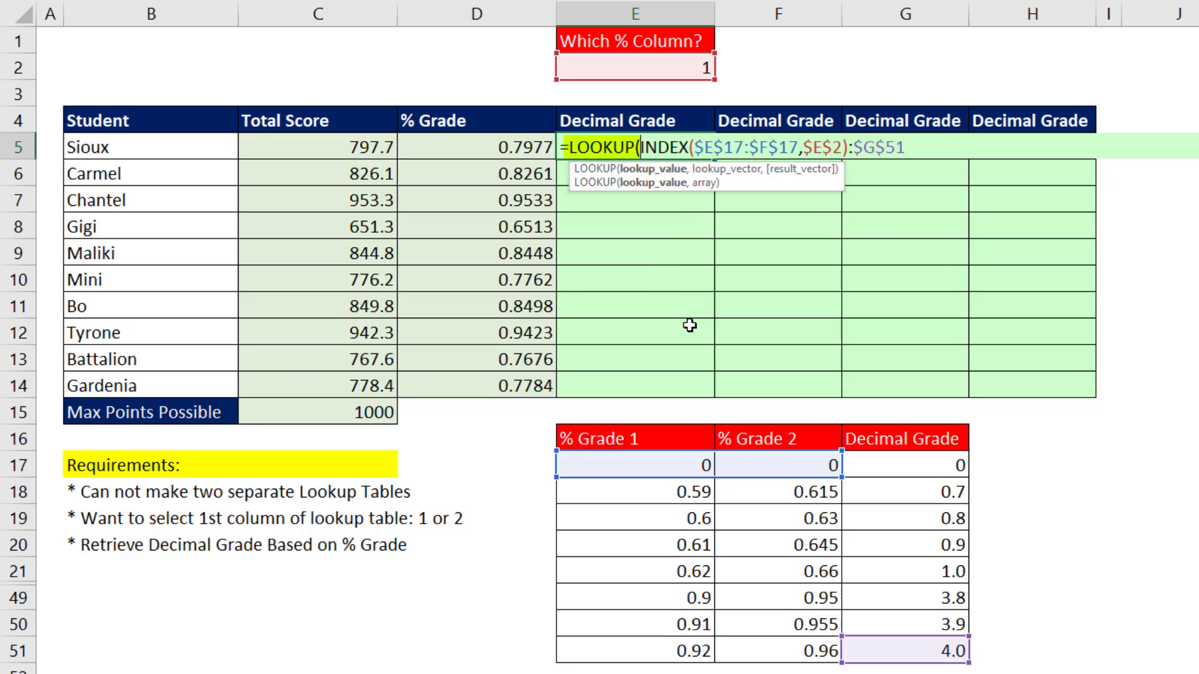
pyautogui.click(519, 148)
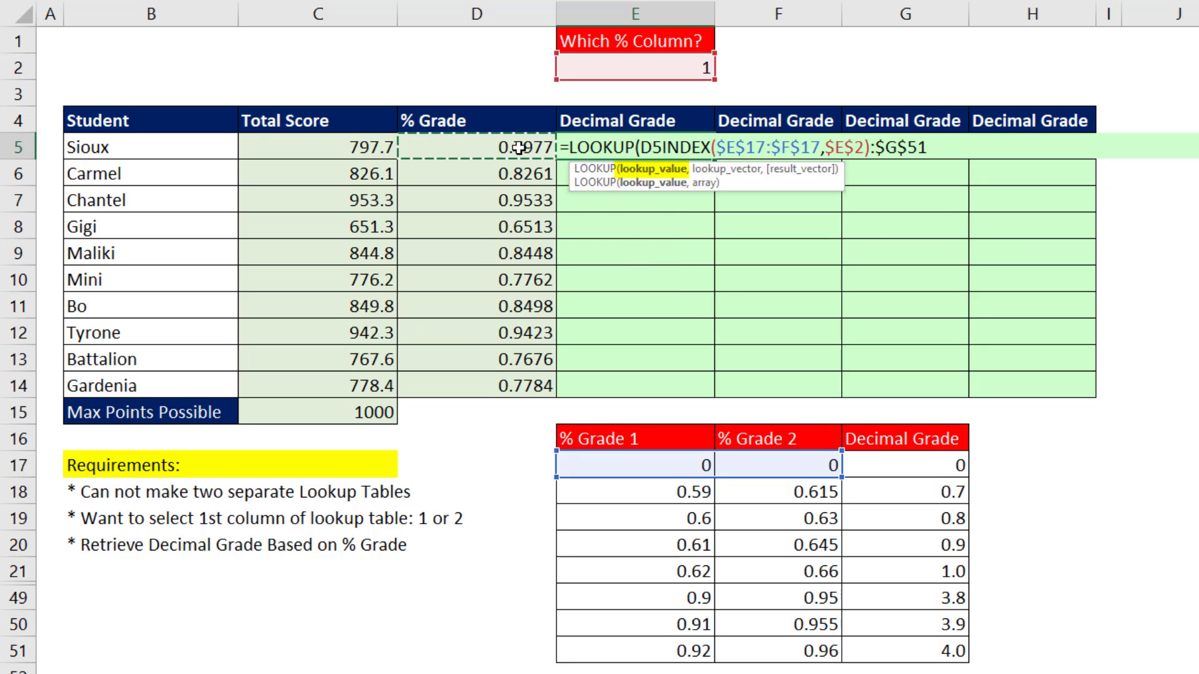
pyautogui.write(',')
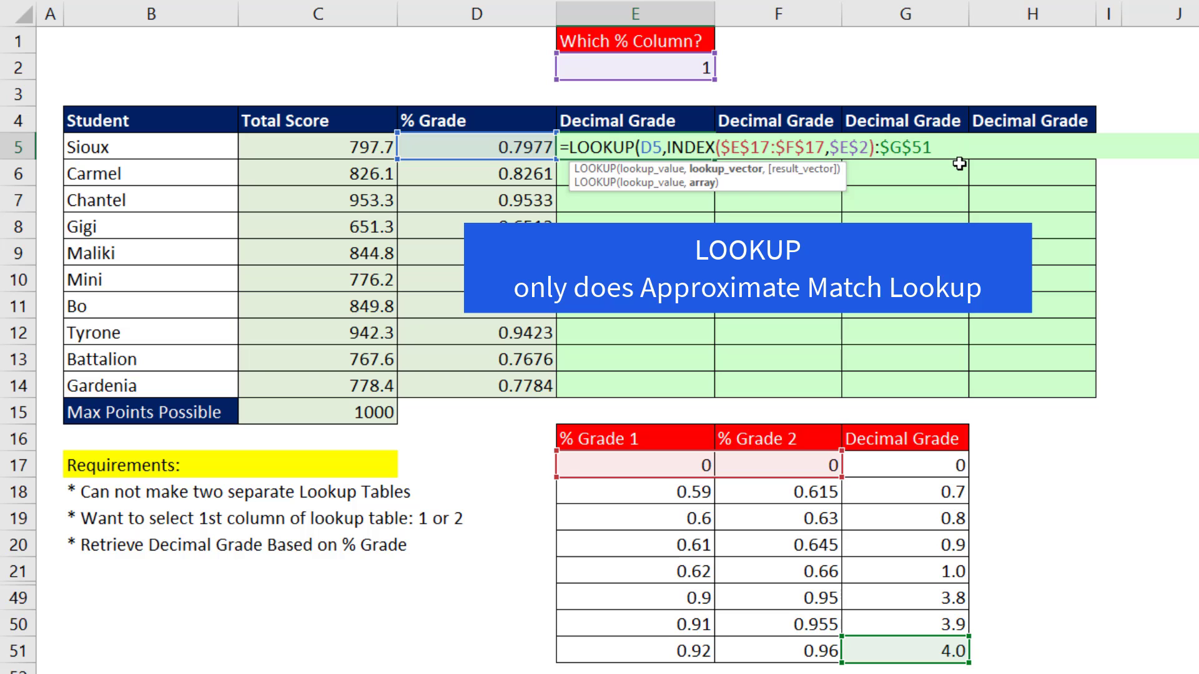
pyautogui.write(')')
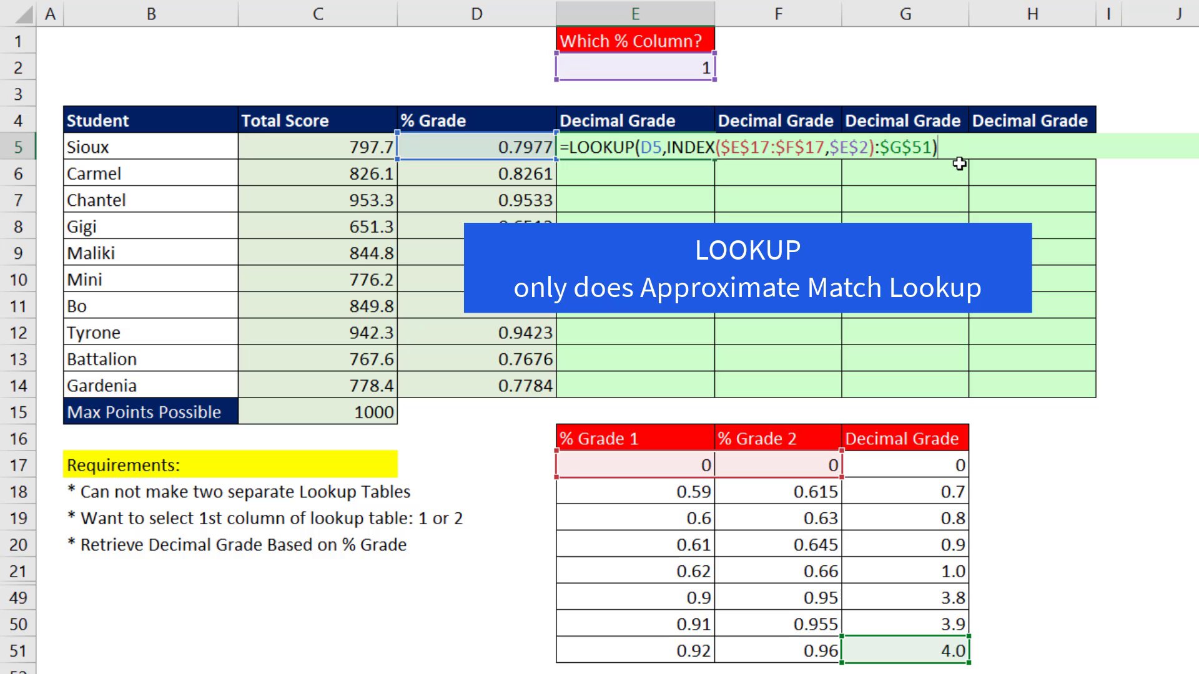
pyautogui.hotkey('ctrl', 'Return')
# Copy the E5 formula down through E14 and check the formula in the last cell
pyautogui.moveTo(714, 160); pyautogui.dragTo(714, 395)
pyautogui.click(703, 388)
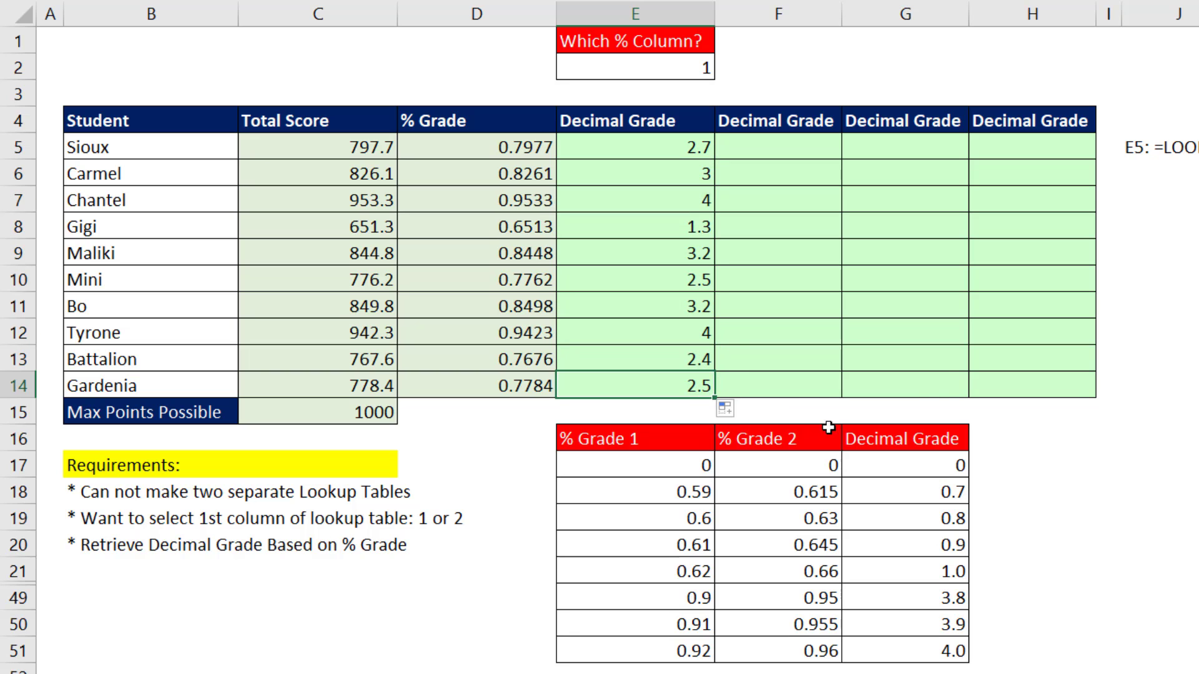
pyautogui.press('F2')
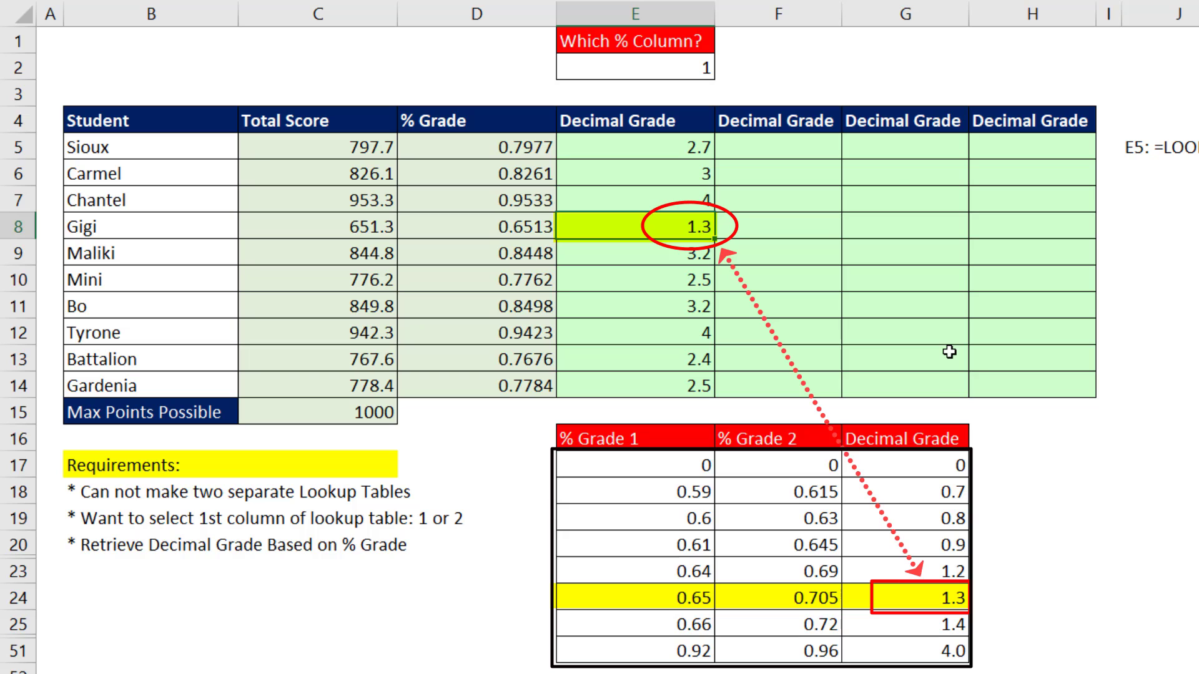
# Set the Which % Column? selector in E2 to 2
pyautogui.click(704, 66)
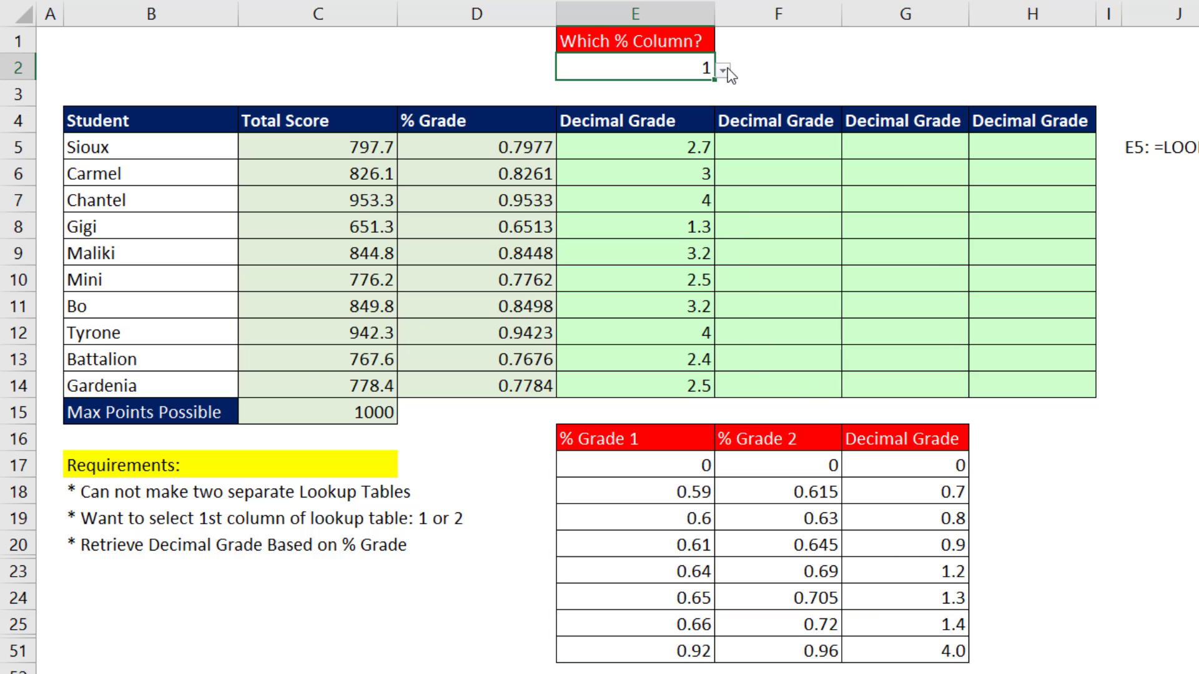
pyautogui.click(722, 70)
pyautogui.click(616, 105)
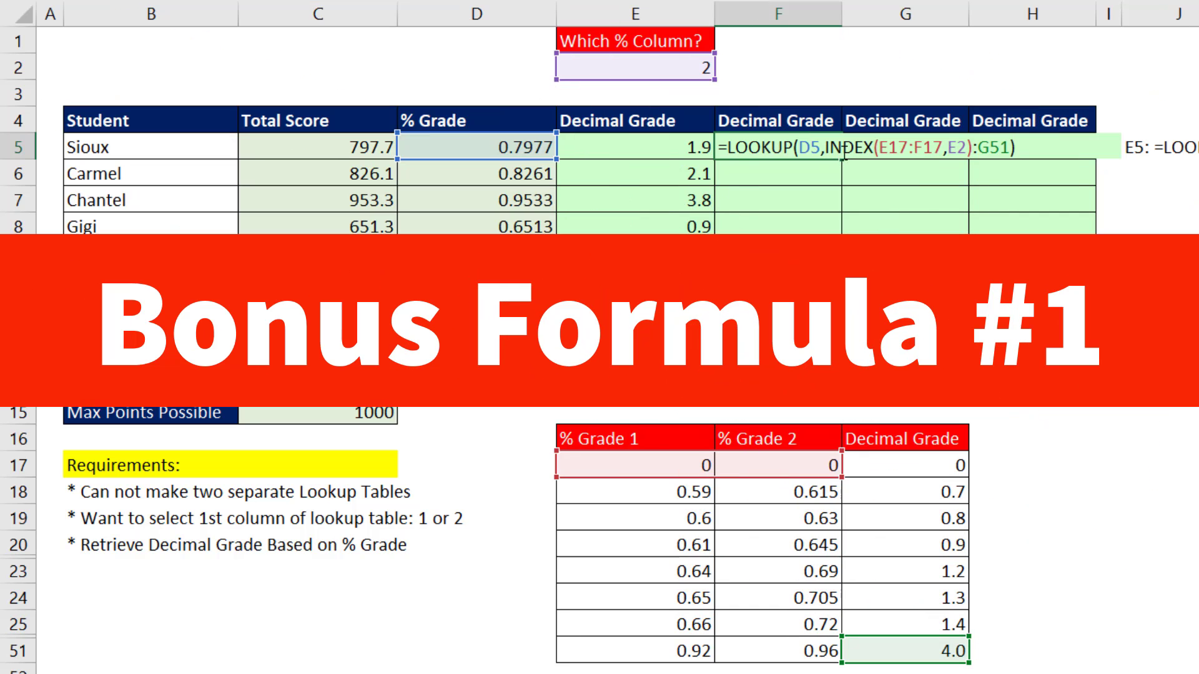
# Replace the lookup value in the F5 LOOKUP formula with D5:D14, enter it and select F5
pyautogui.doubleClick(806, 153)
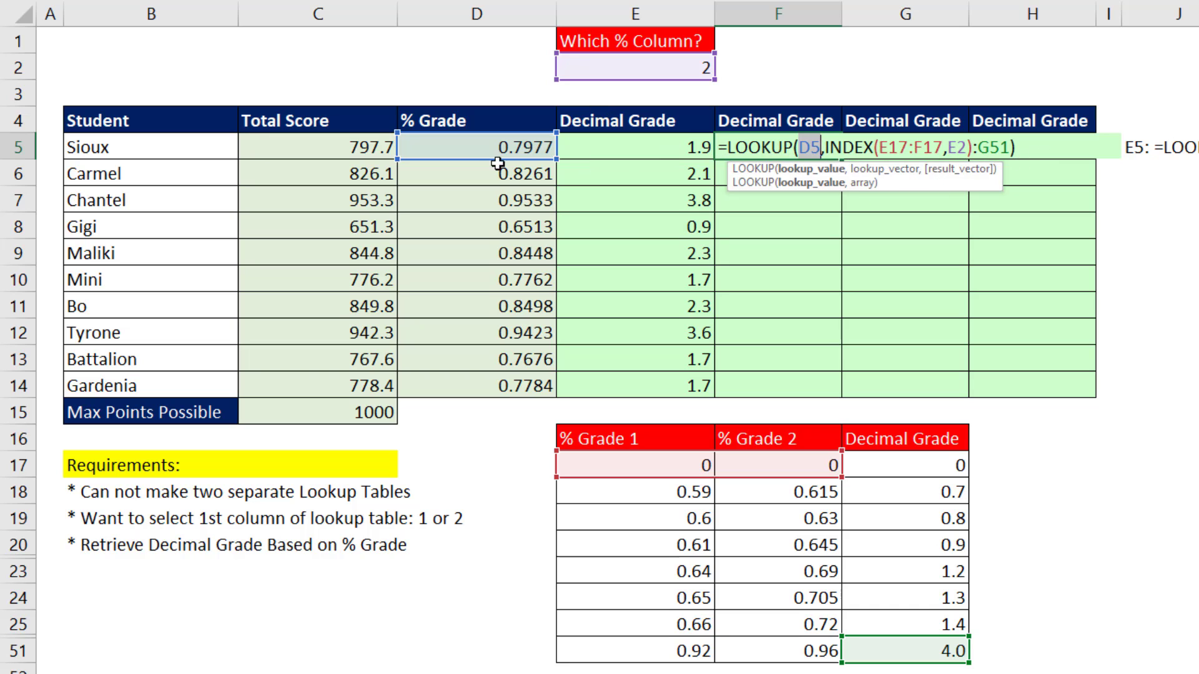
pyautogui.moveTo(494, 149); pyautogui.dragTo(476, 381)
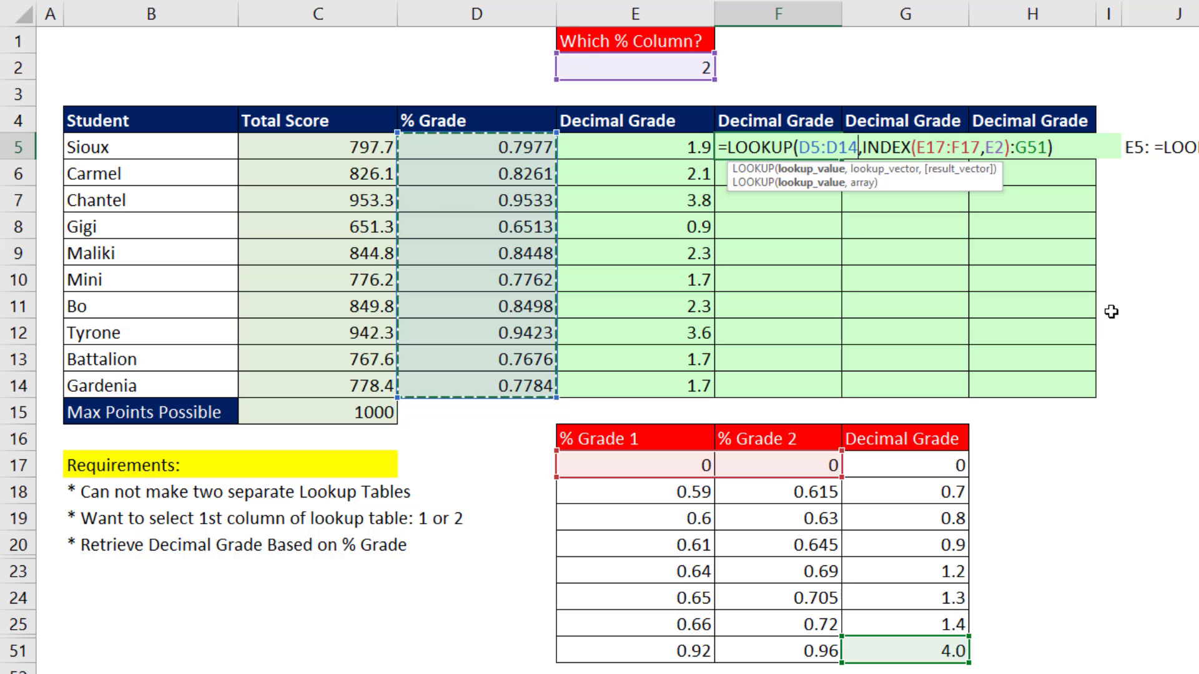
pyautogui.press('Return')
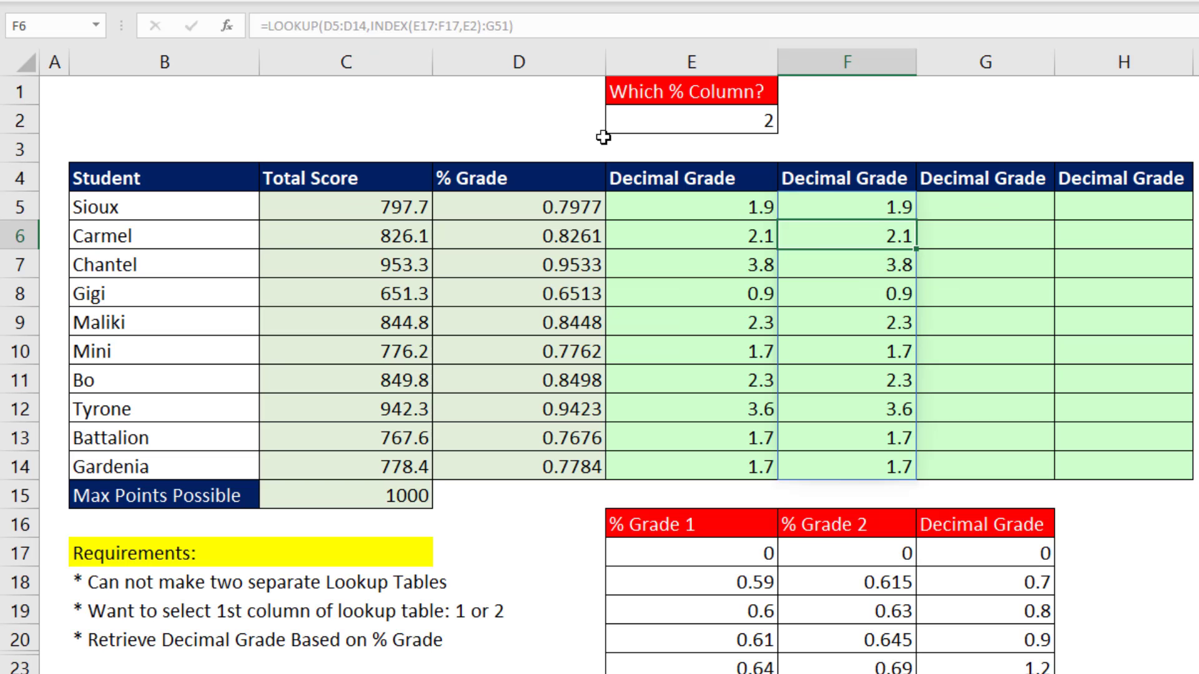
pyautogui.click(852, 206)
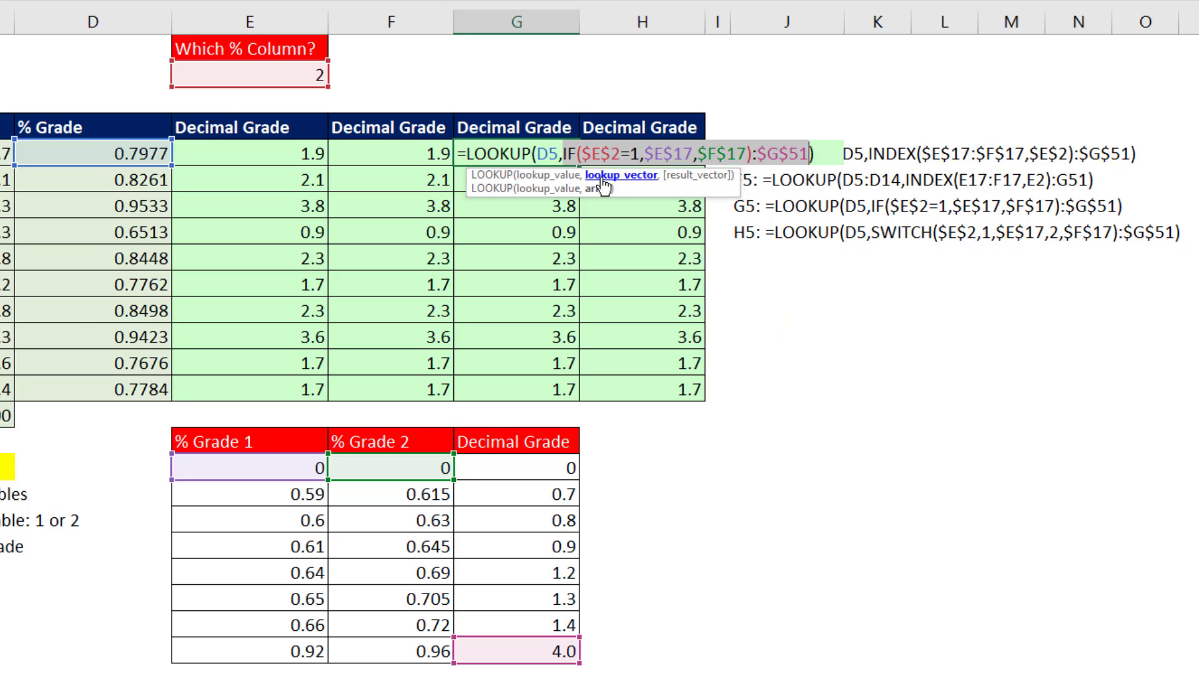
# Examine the IF-based lookup range in the G5 formula and the SWITCH function in the H5 formula
pyautogui.moveTo(564, 155); pyautogui.dragTo(751, 158)
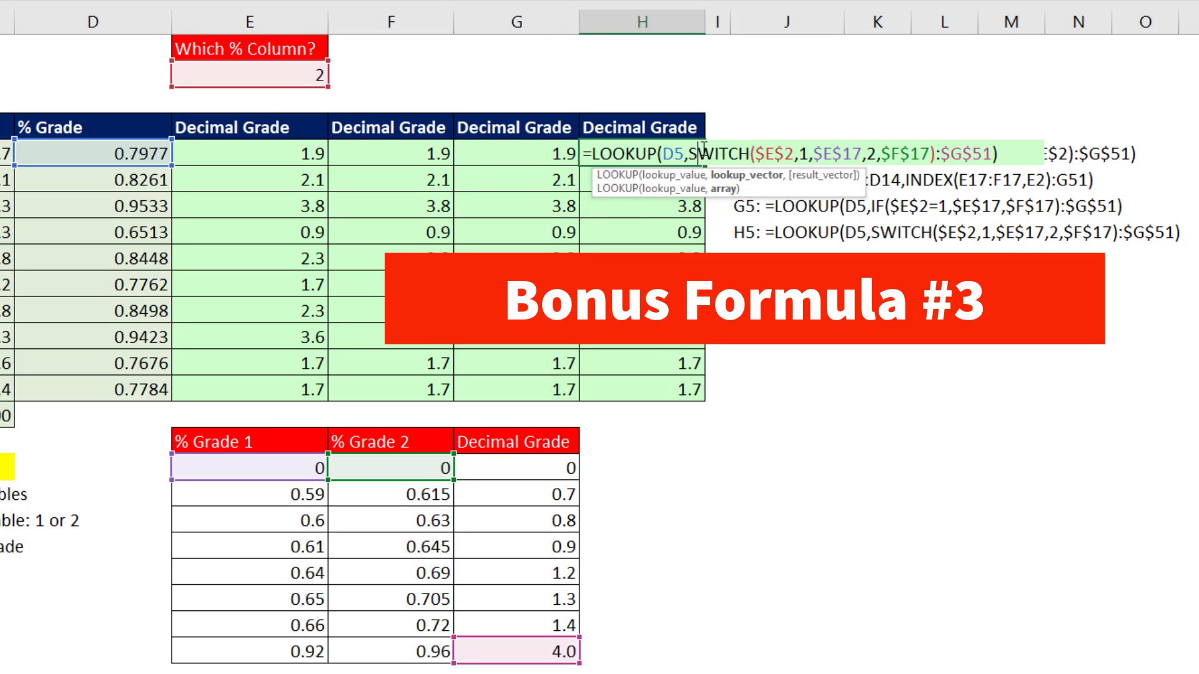
pyautogui.moveTo(689, 154); pyautogui.dragTo(935, 156)
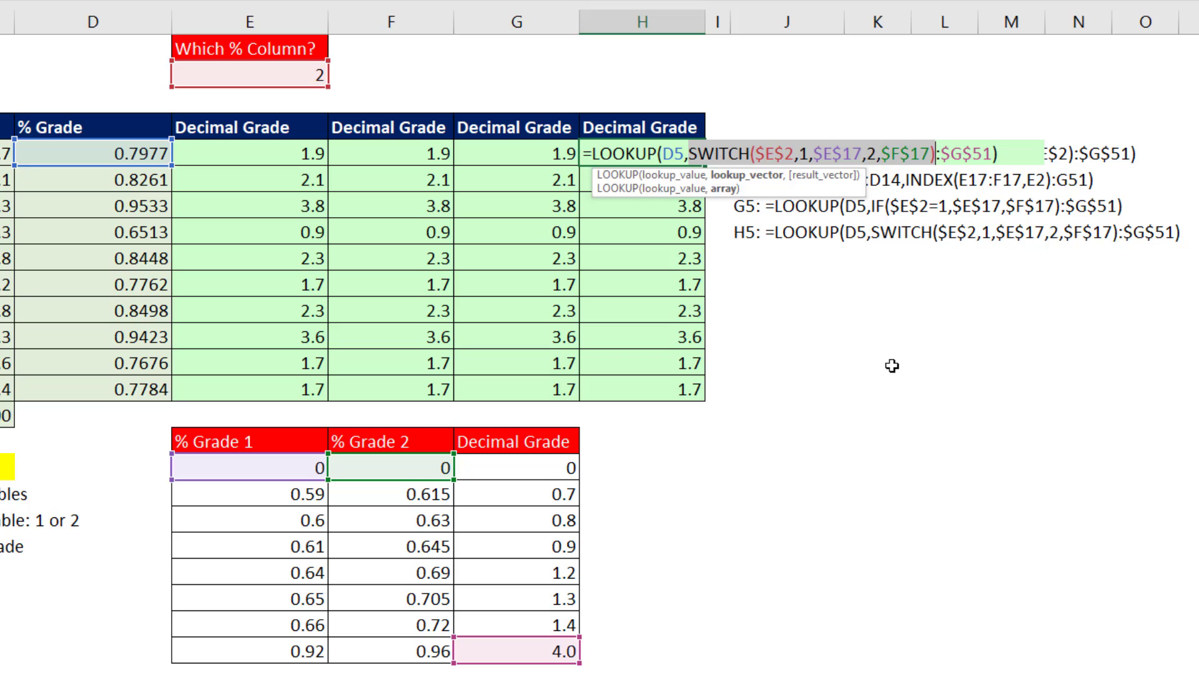